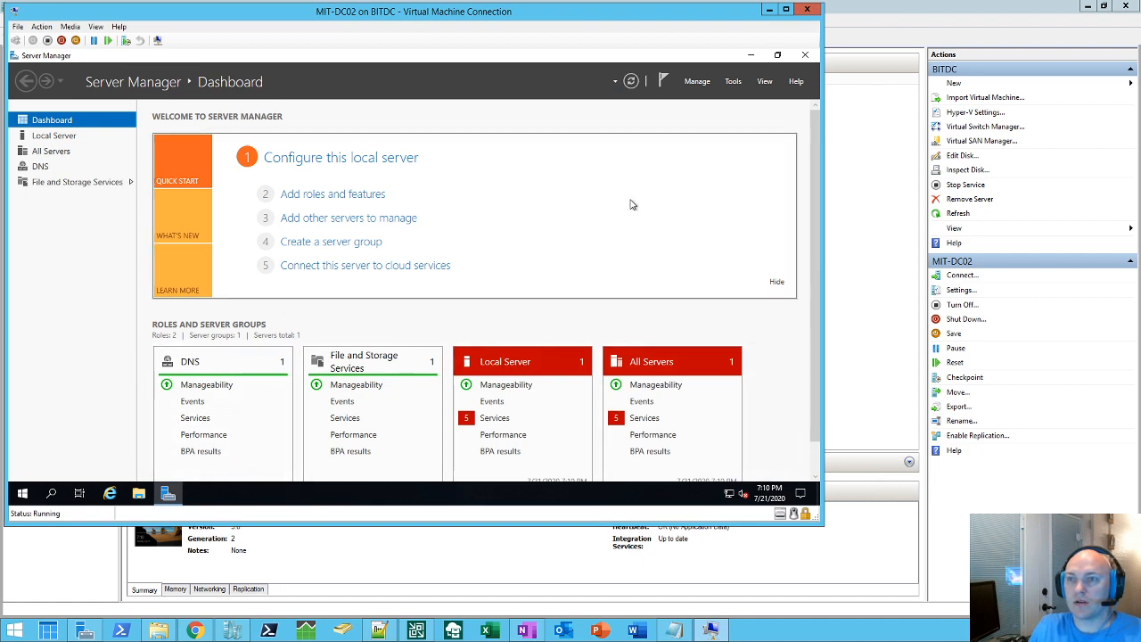
Step: Launch the Add Roles and Features Wizard from the Server Manager Dashboard
{"action": "left_click", "coordinate": [349, 196]}
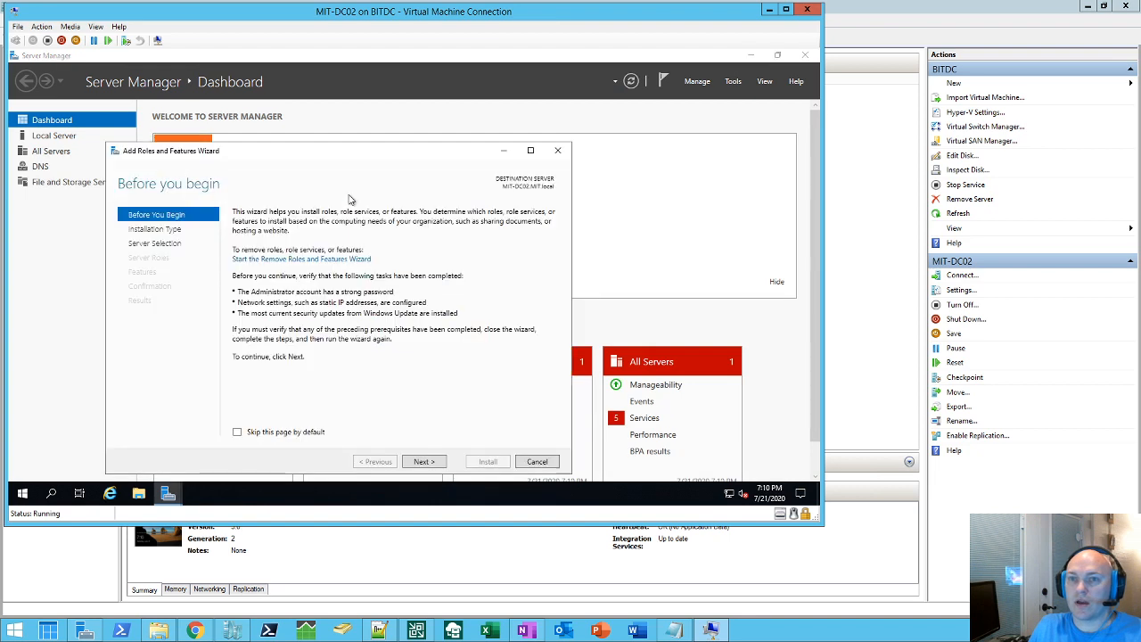
Step: Install Active Directory Domain Services with its management tools on MIT-DC02.MIT.local, a role-based installation
{"action": "left_click", "coordinate": [426, 463]}
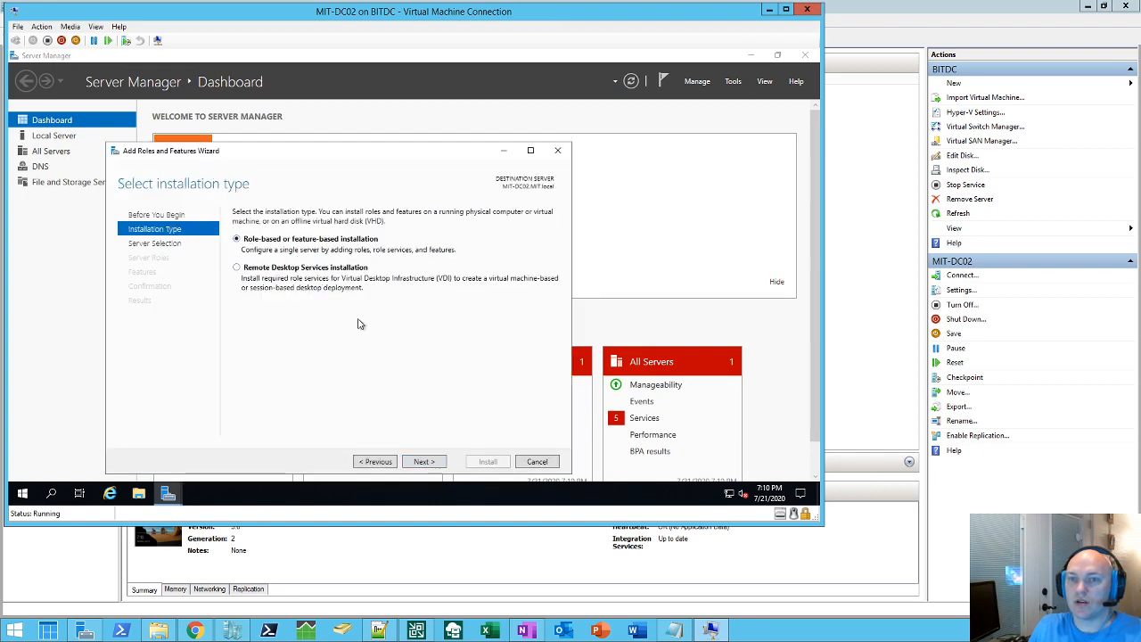
{"action": "left_click", "coordinate": [431, 463]}
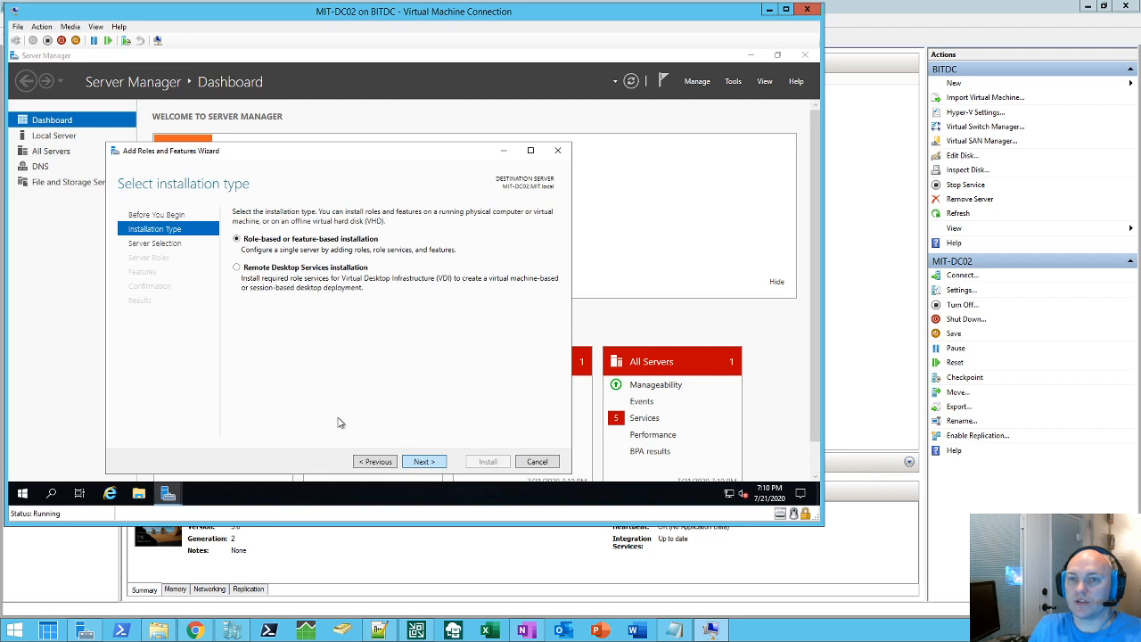
{"action": "left_click", "coordinate": [432, 462]}
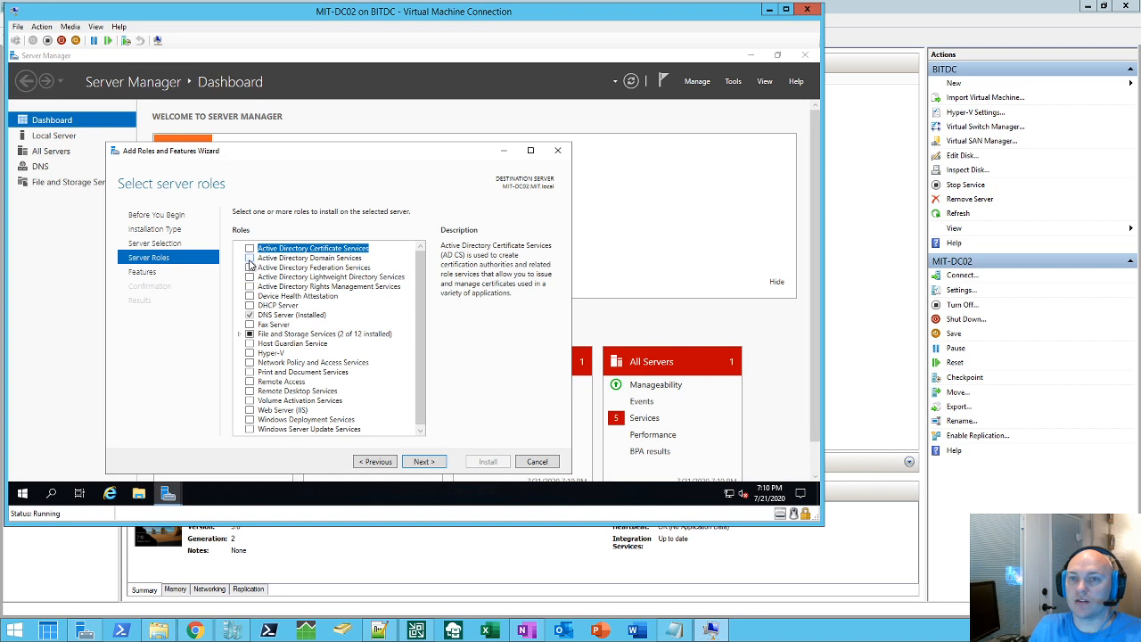
{"action": "left_click", "coordinate": [249, 258]}
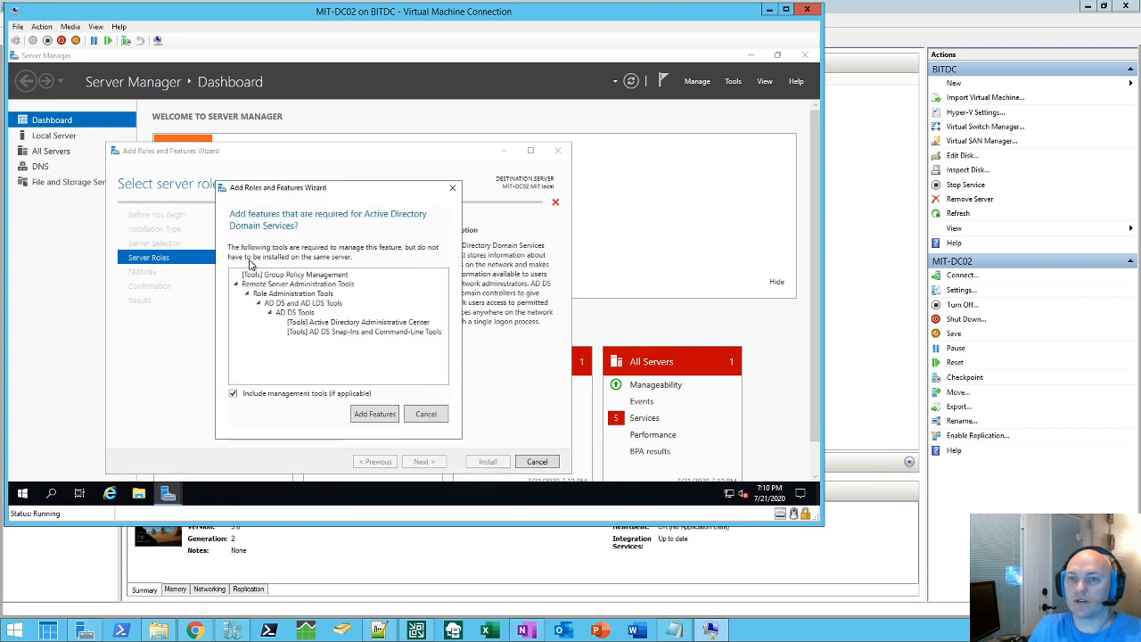
{"action": "left_click", "coordinate": [375, 415]}
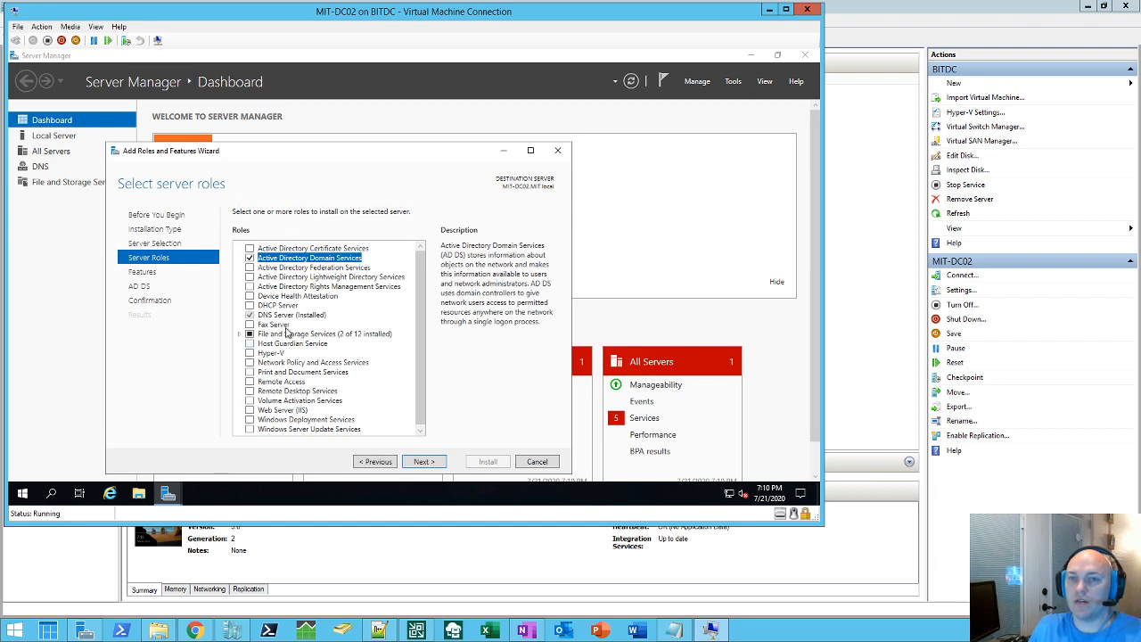
{"action": "left_click", "coordinate": [422, 462]}
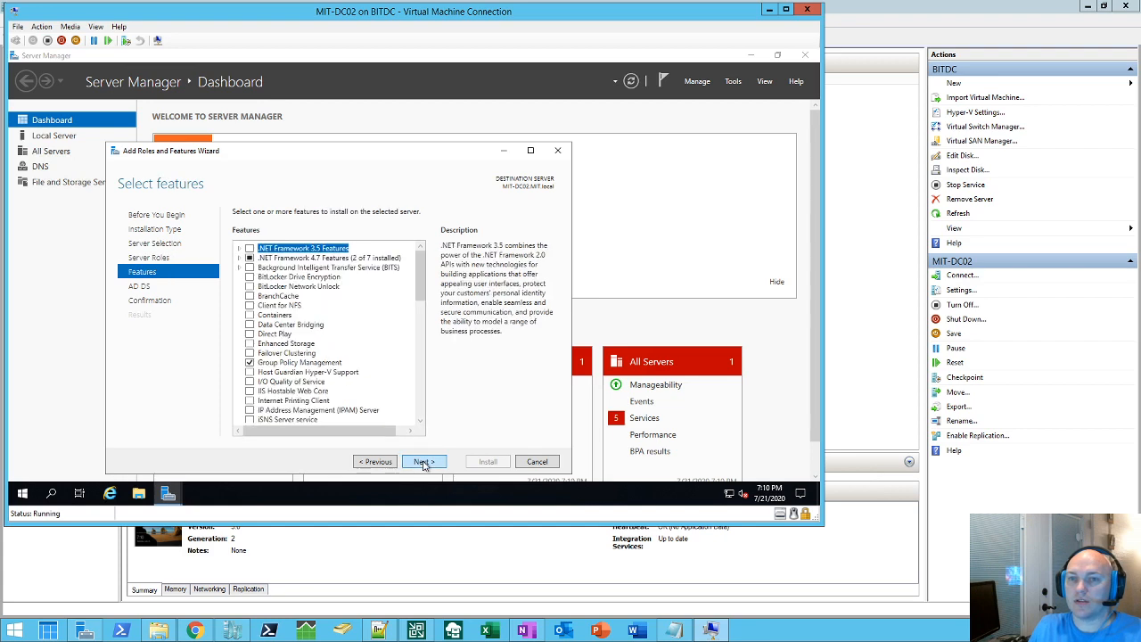
{"action": "left_click", "coordinate": [422, 462]}
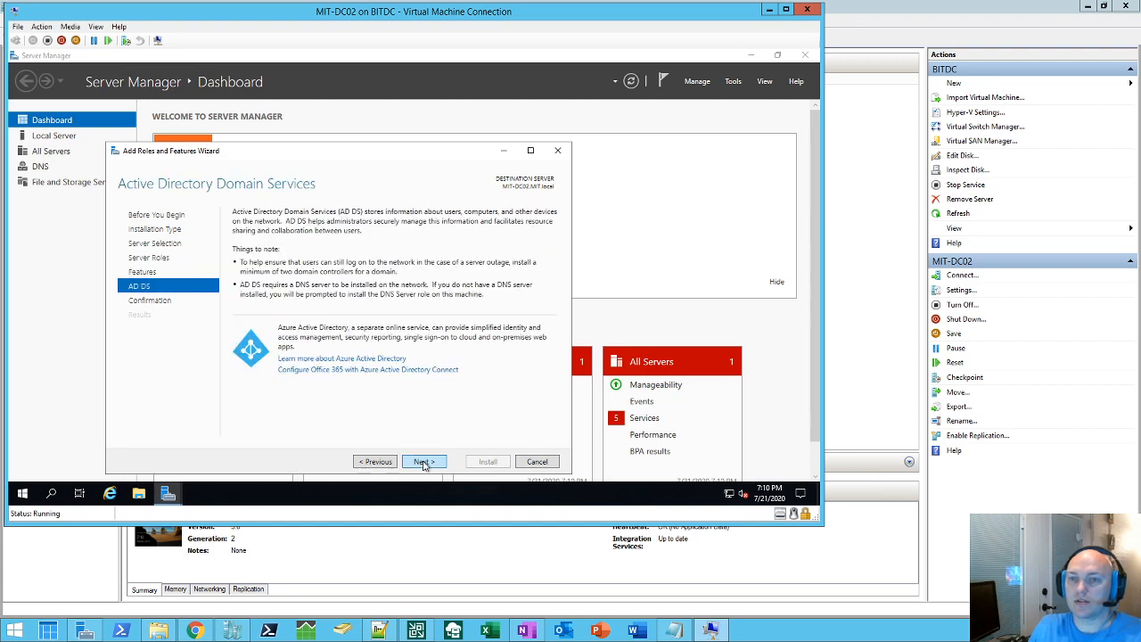
{"action": "left_click", "coordinate": [423, 462]}
{"action": "left_click", "coordinate": [486, 461]}
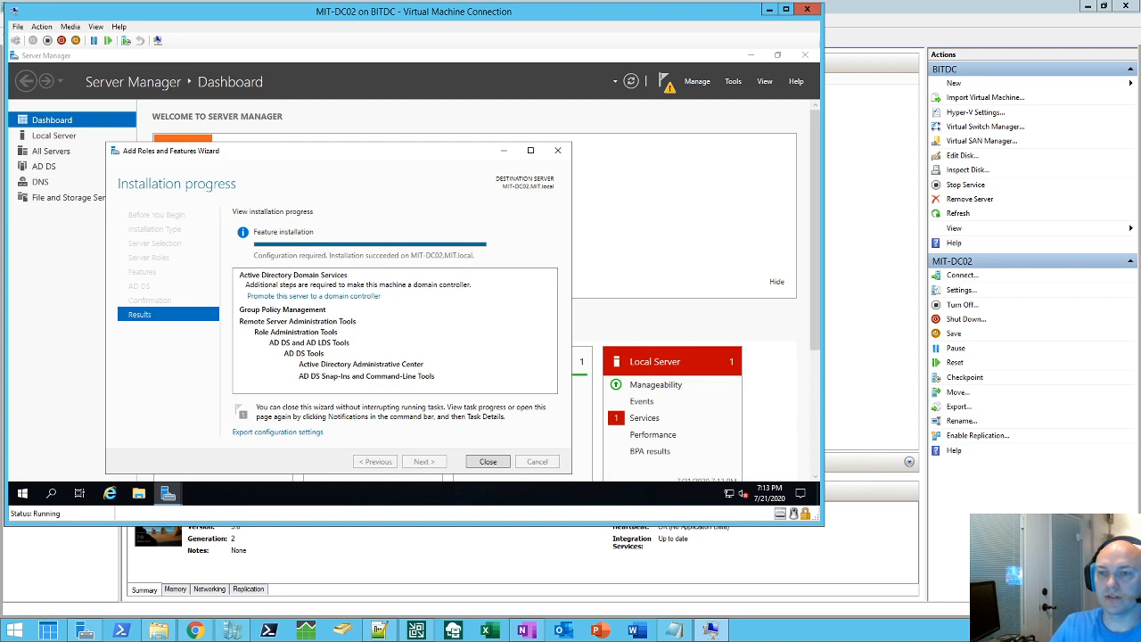
Step: Start promoting the server to a domain controller, adding it to the existing MIT.local domain
{"action": "left_click", "coordinate": [488, 460]}
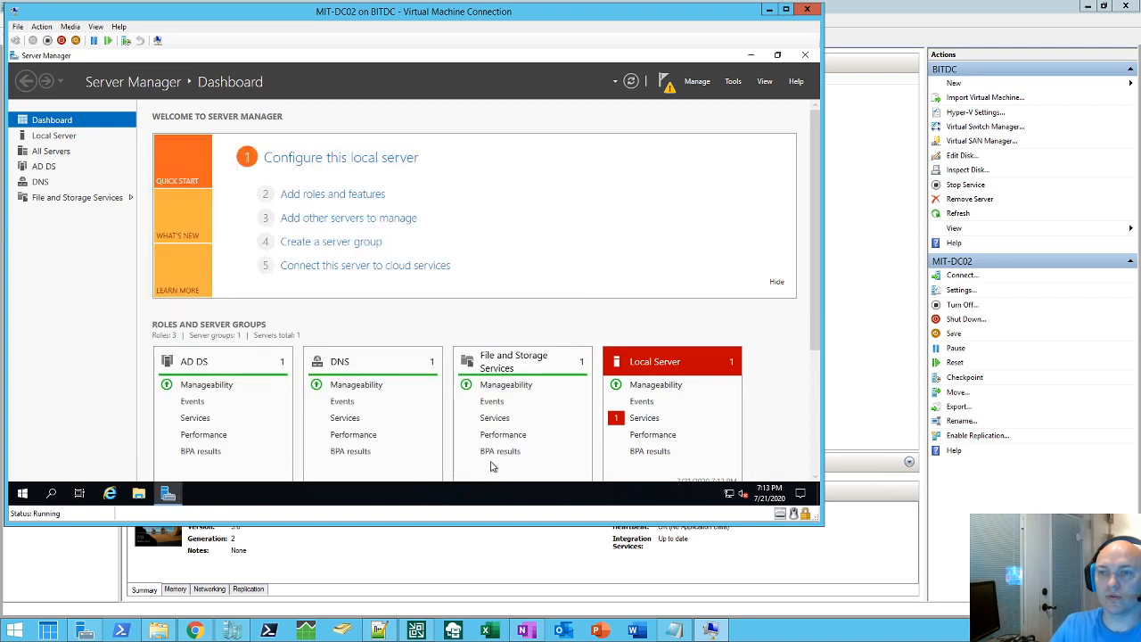
{"action": "left_click", "coordinate": [667, 88]}
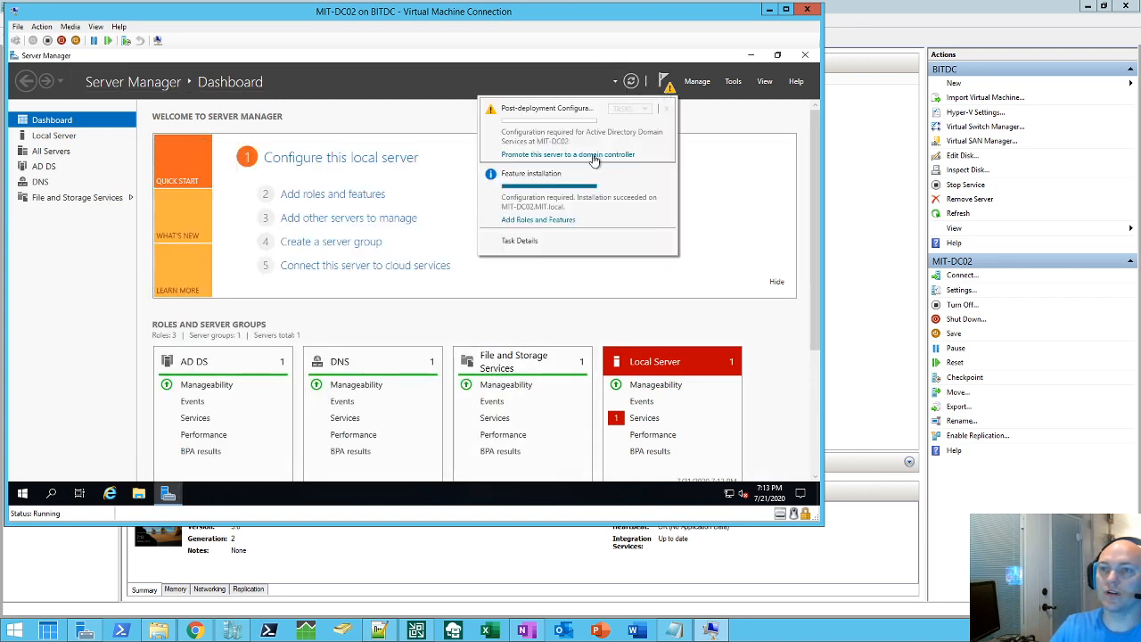
{"action": "left_click", "coordinate": [562, 157]}
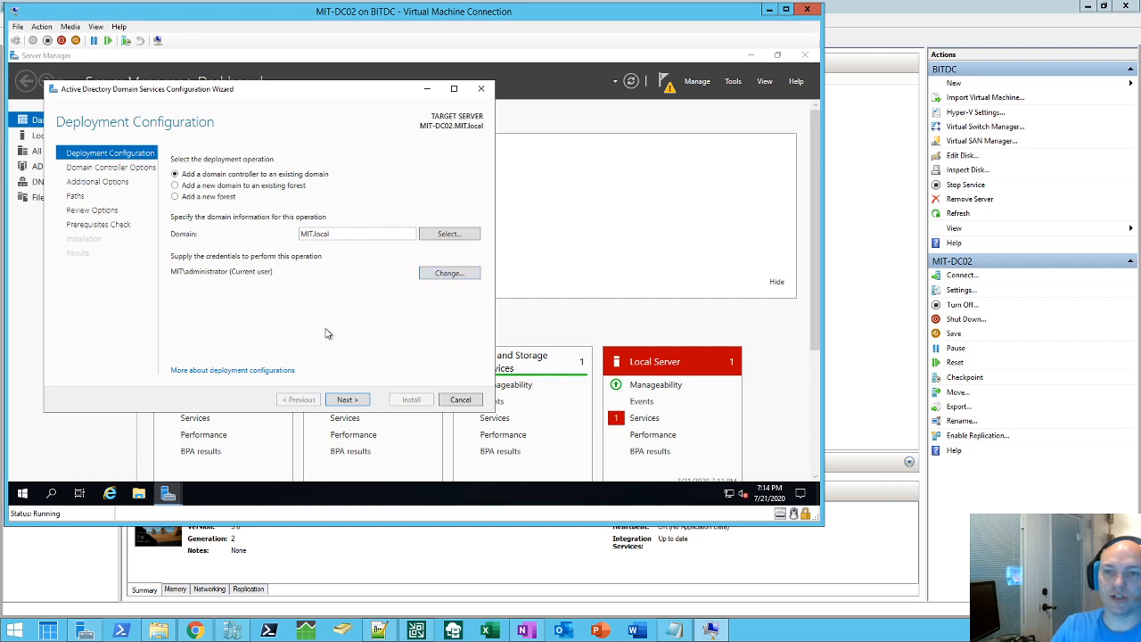
Step: Keep DNS server and Global Catalog enabled, and enter and confirm the DSRM password
{"action": "left_click", "coordinate": [349, 402]}
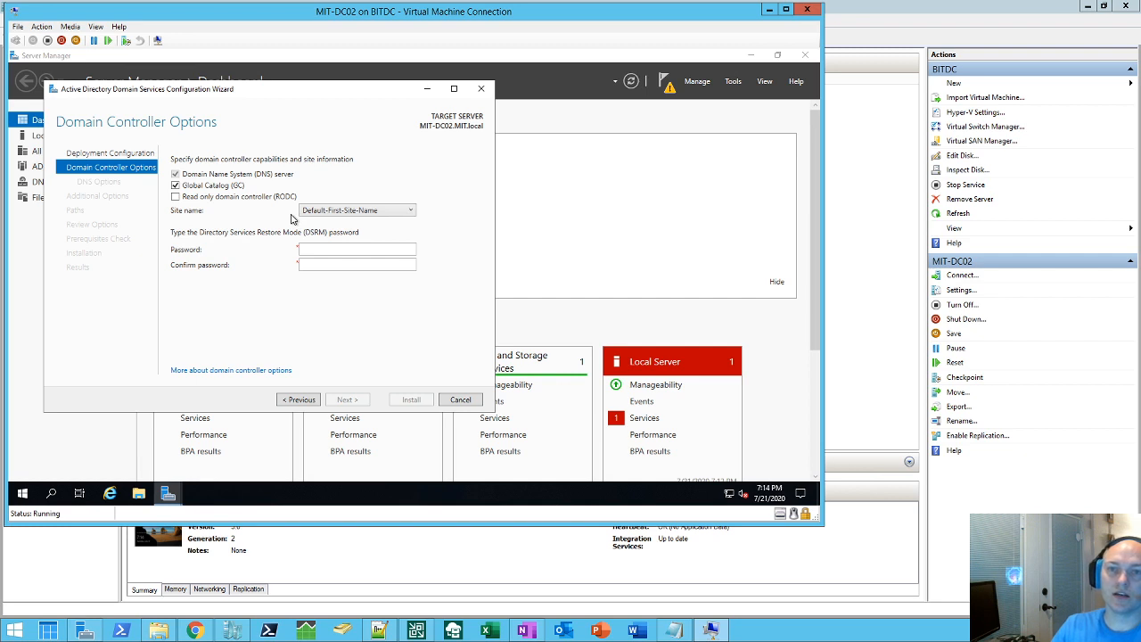
{"action": "left_click", "coordinate": [330, 249]}
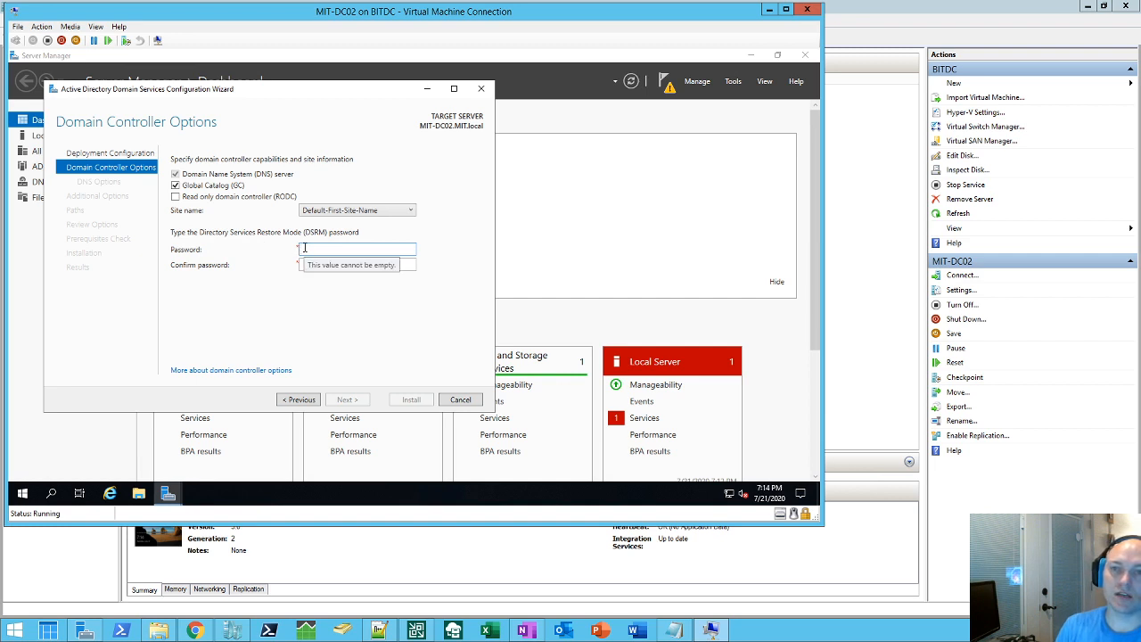
{"action": "type", "text": "P"}
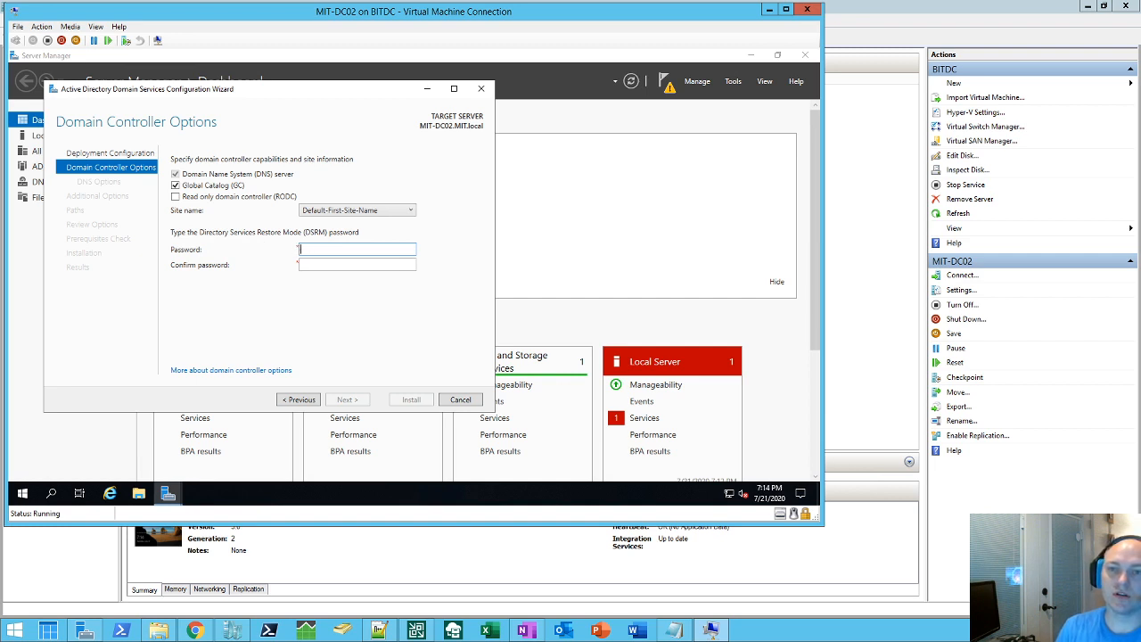
{"action": "type", "text": "d"}
{"action": "key", "text": "Tab"}
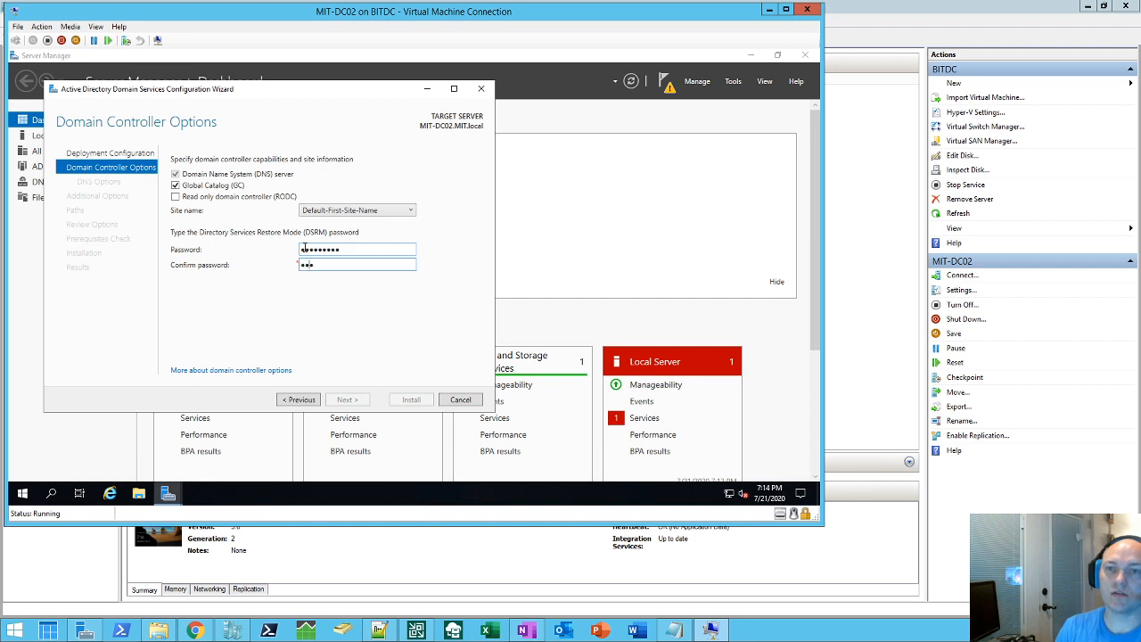
{"action": "key", "text": "Return"}
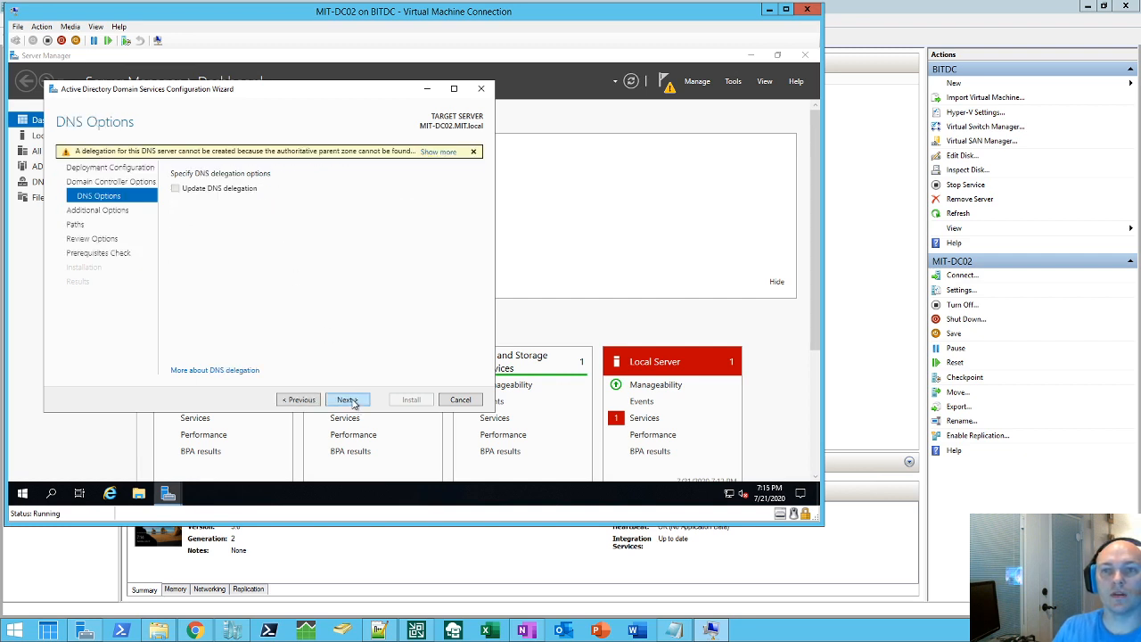
Step: Accept DNS options without delegation and keep replication from 'Any domain controller'
{"action": "left_click", "coordinate": [348, 399]}
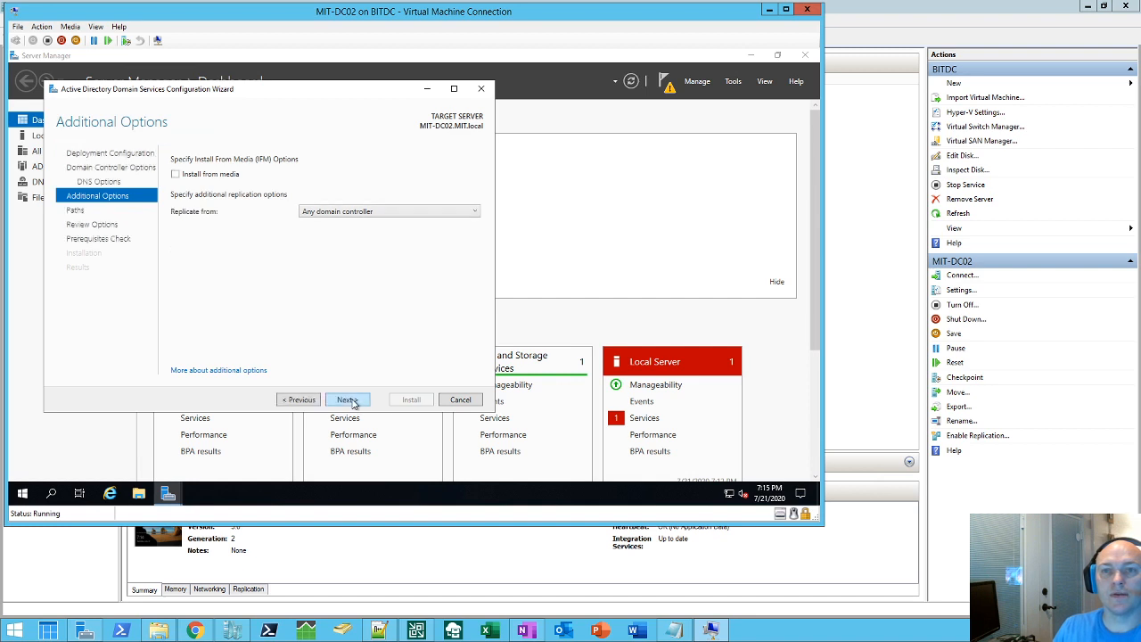
{"action": "left_click", "coordinate": [321, 214]}
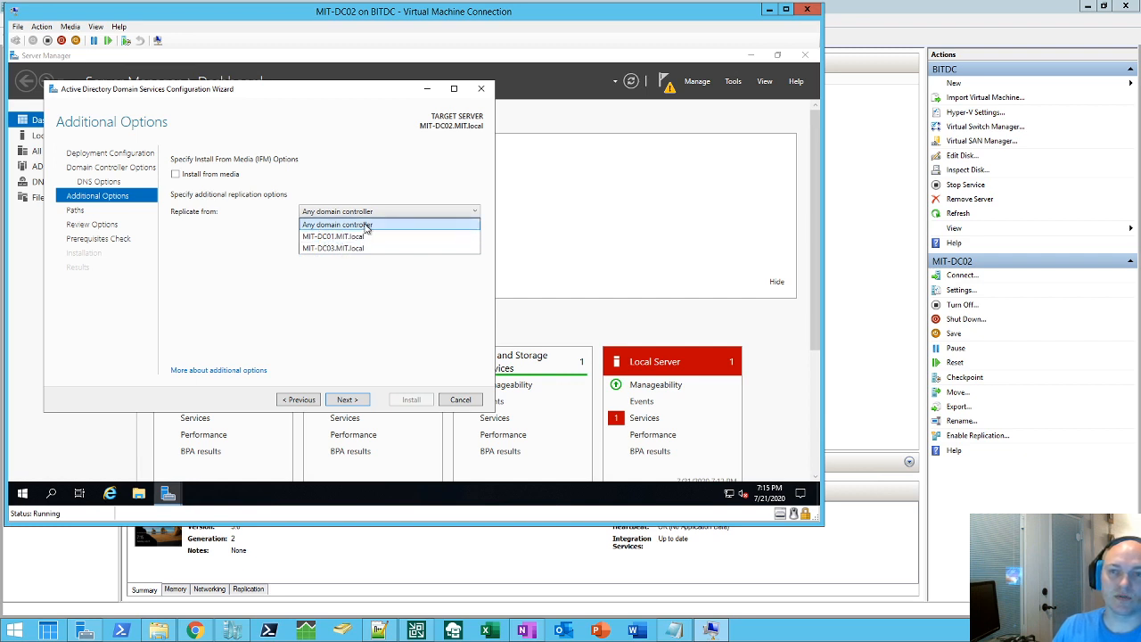
{"action": "left_click", "coordinate": [313, 222]}
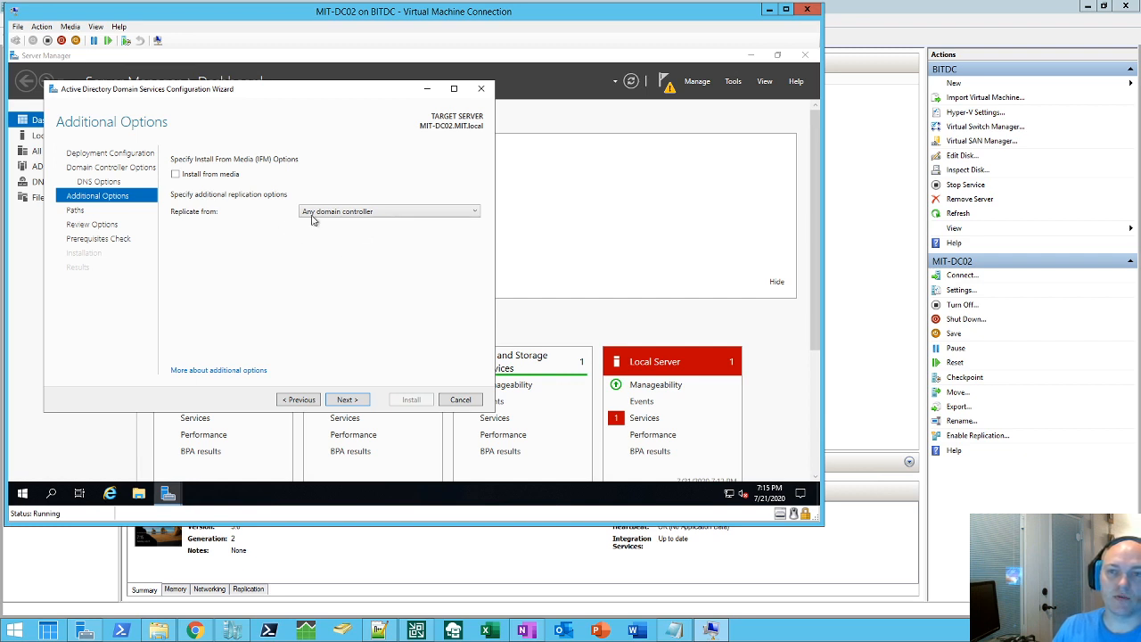
{"action": "left_click", "coordinate": [348, 399]}
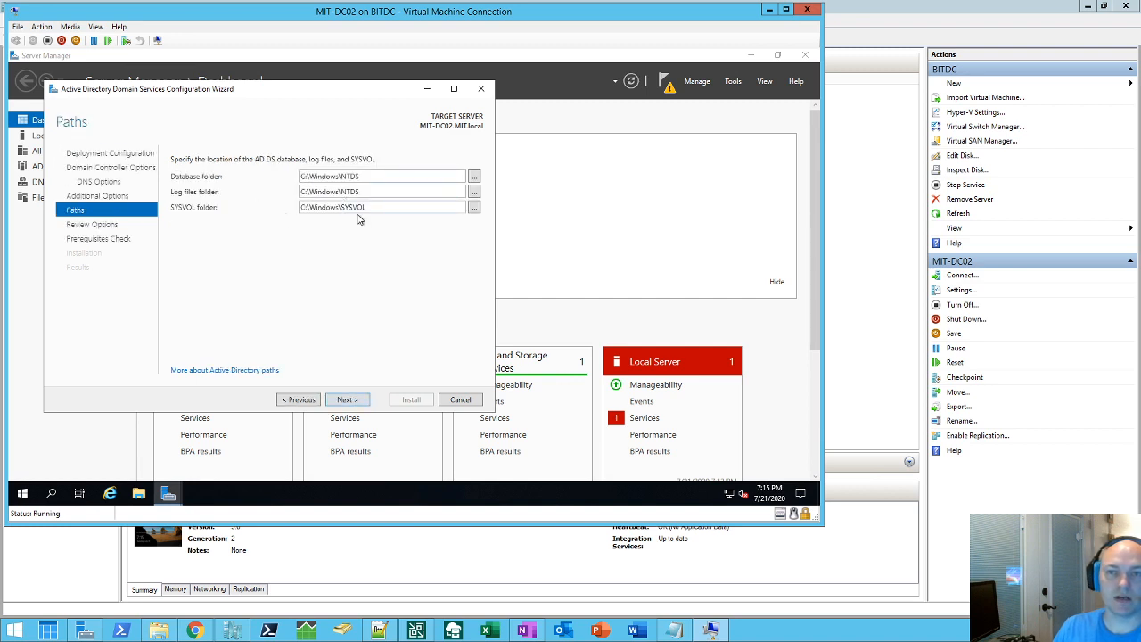
Step: Accept the default NTDS and SYSVOL paths, pass the prerequisites check, and install AD DS
{"action": "left_click", "coordinate": [348, 400]}
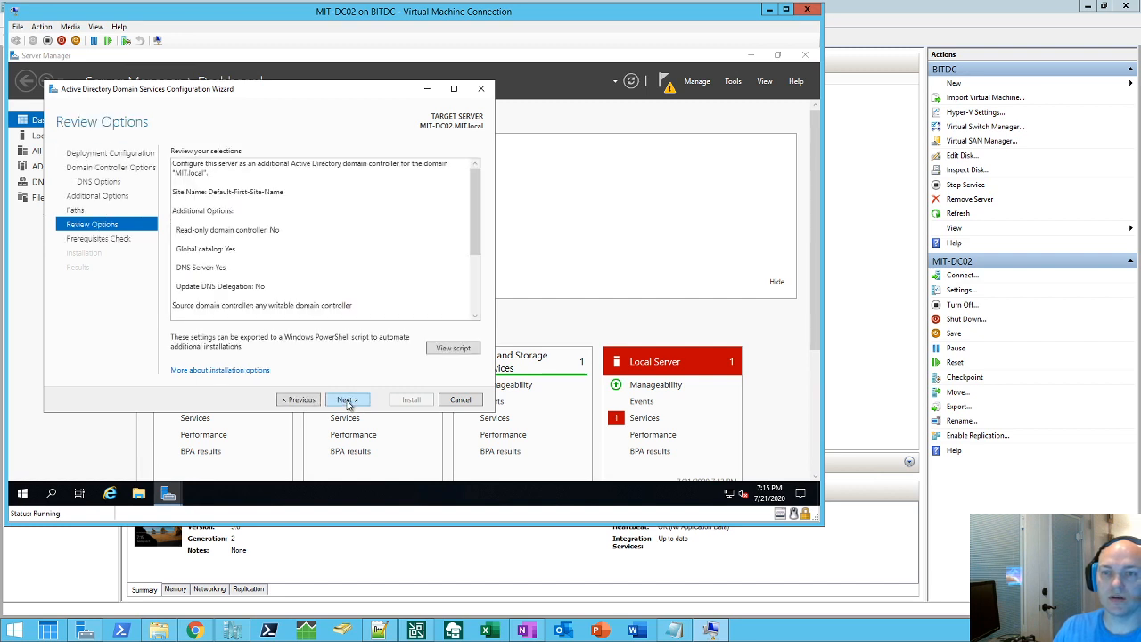
{"action": "left_click", "coordinate": [348, 400]}
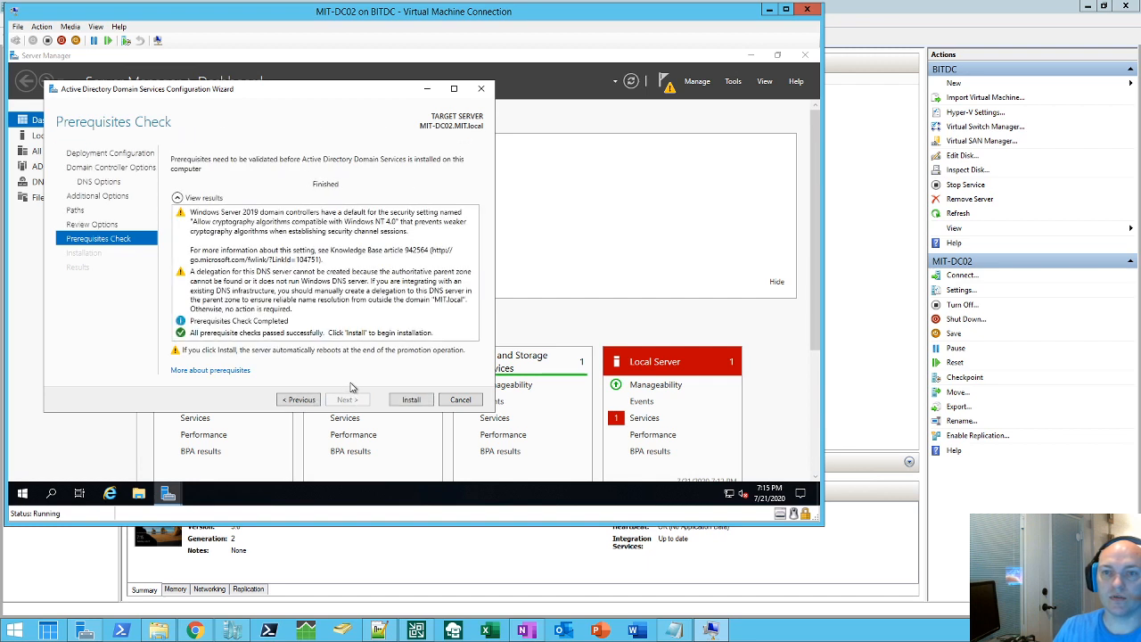
{"action": "left_click", "coordinate": [411, 401]}
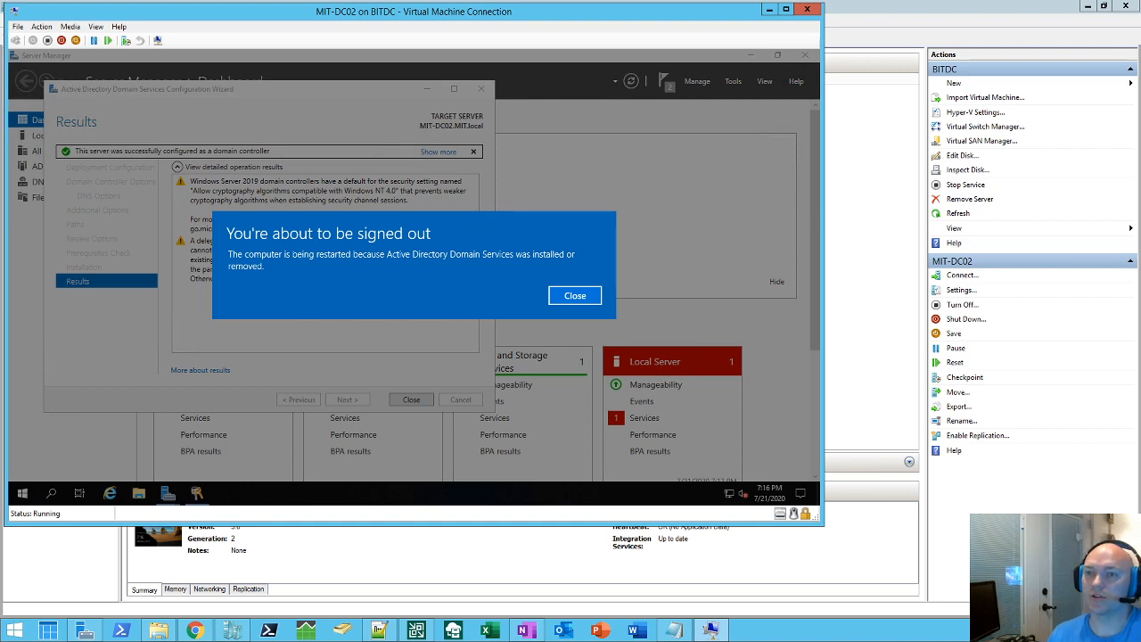
Step: Dismiss the sign-out notice and close the promotion wizard to let the server restart
{"action": "left_click", "coordinate": [563, 299]}
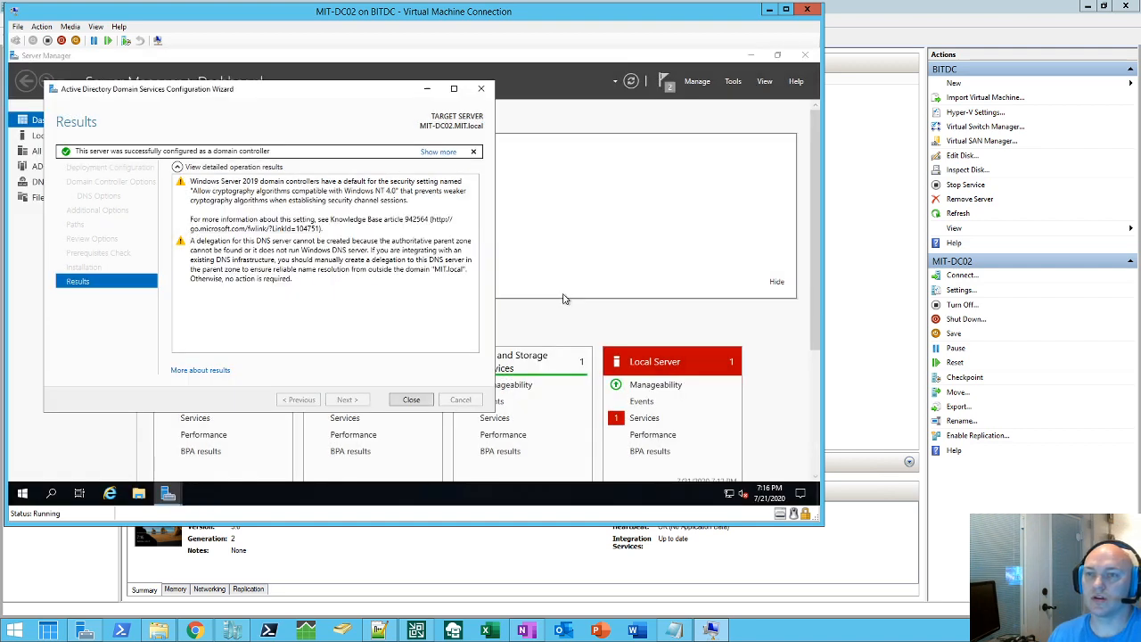
{"action": "left_click", "coordinate": [419, 400]}
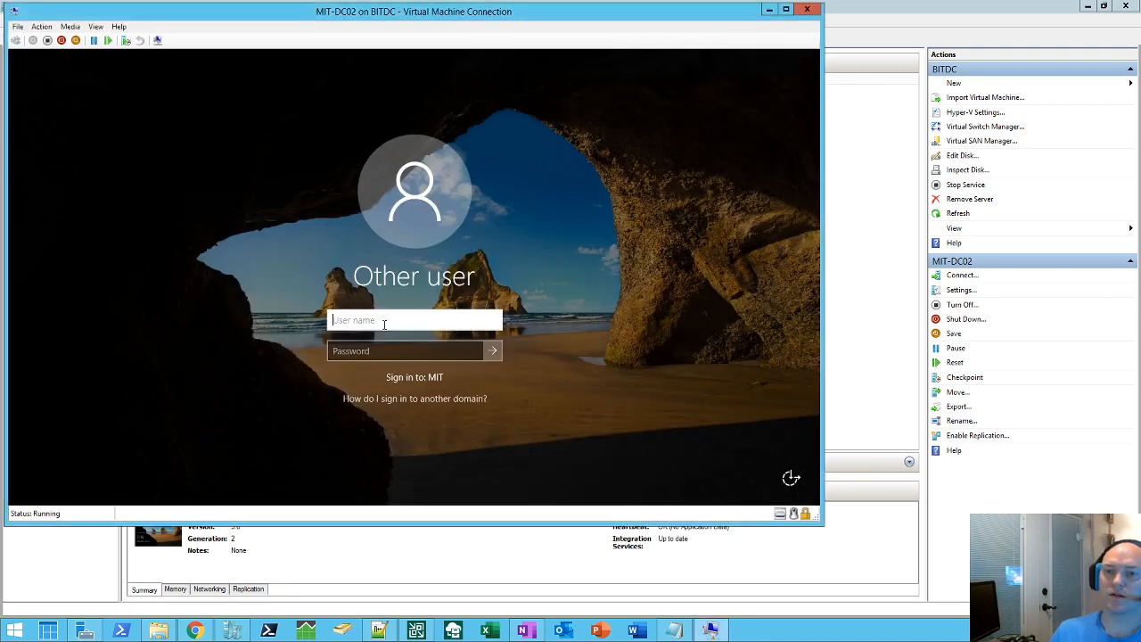
Step: Sign in as the administrator account with its password, then minimise Server Manager
{"action": "type", "text": "administrator"}
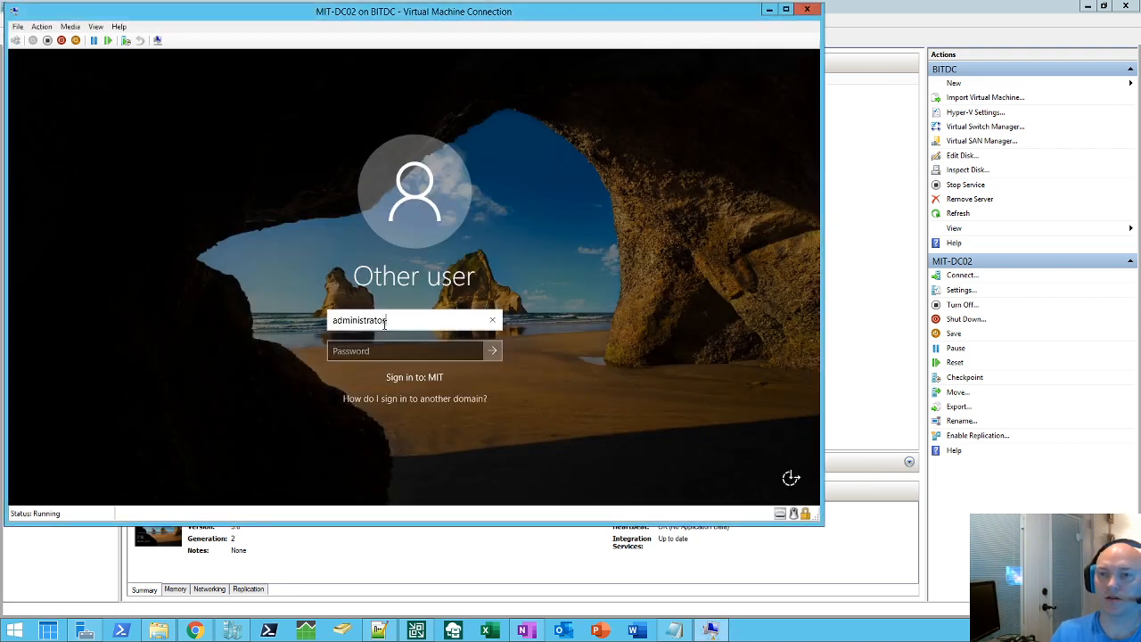
{"action": "key", "text": "Tab"}
{"action": "type", "text": "************"}
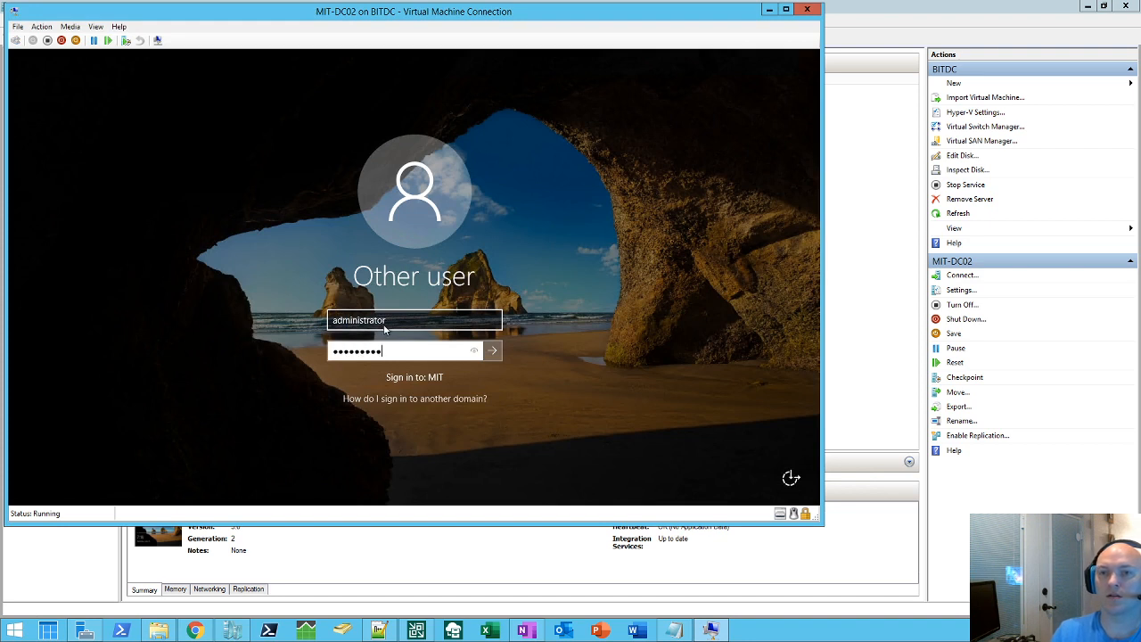
{"action": "key", "text": "Return"}
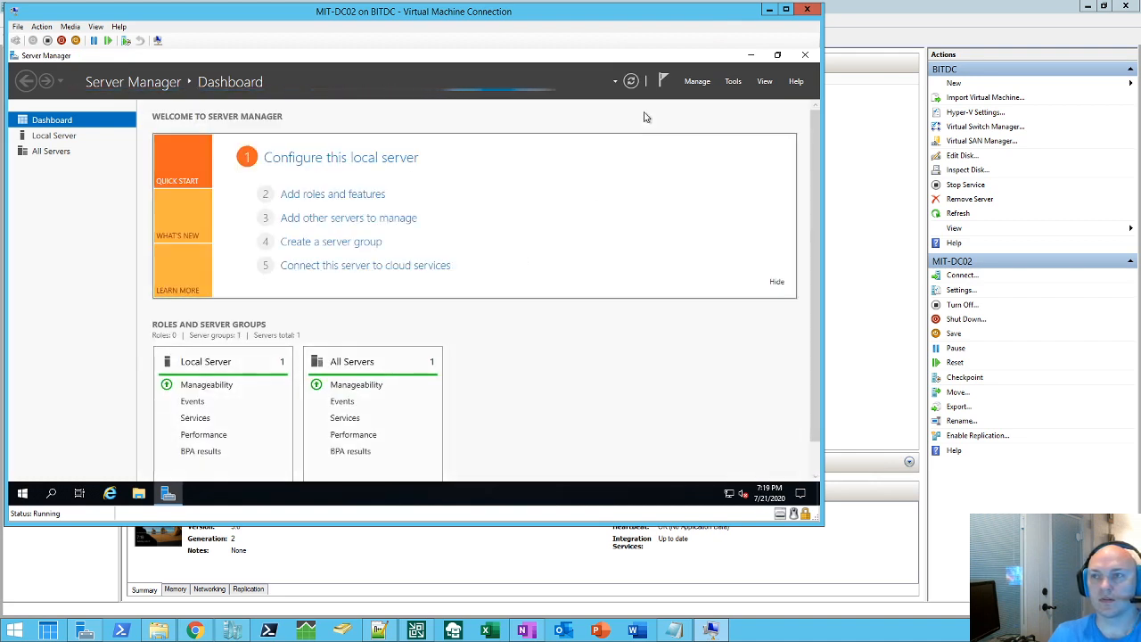
{"action": "left_click", "coordinate": [751, 56]}
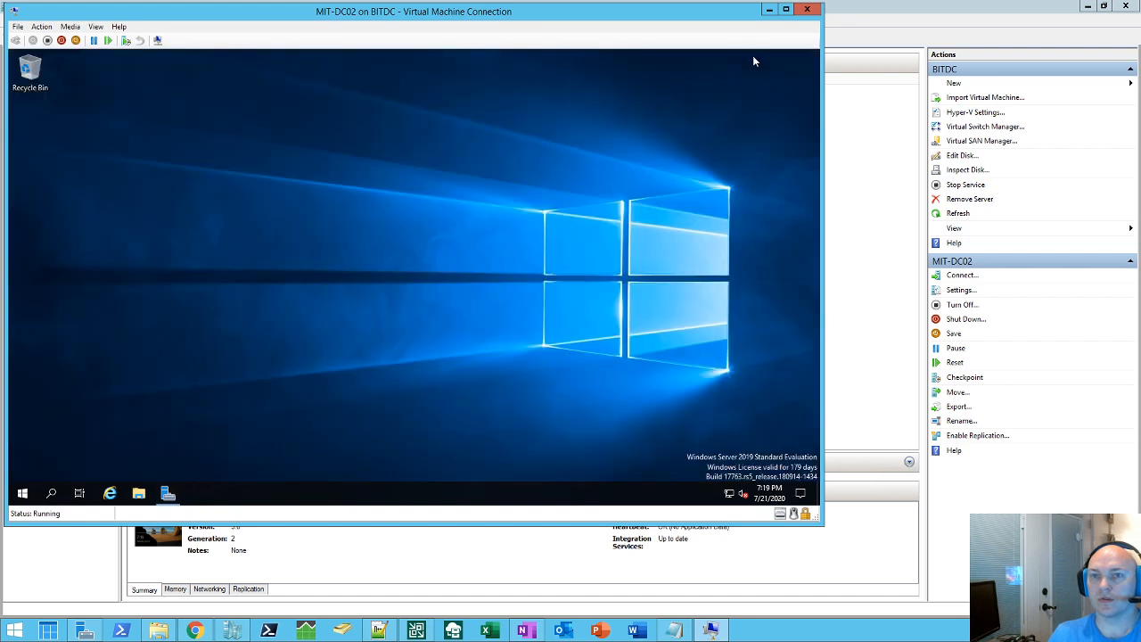
Step: Launch Active Directory Users and Computers from Windows Administrative Tools in the Start menu
{"action": "left_click", "coordinate": [23, 495]}
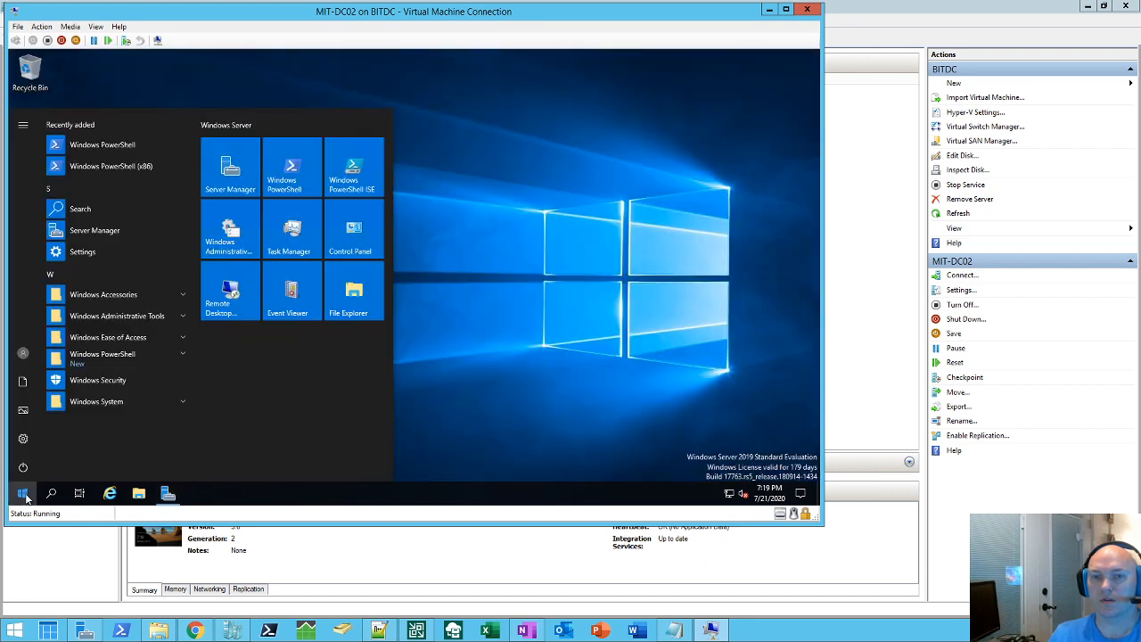
{"action": "left_click", "coordinate": [156, 316]}
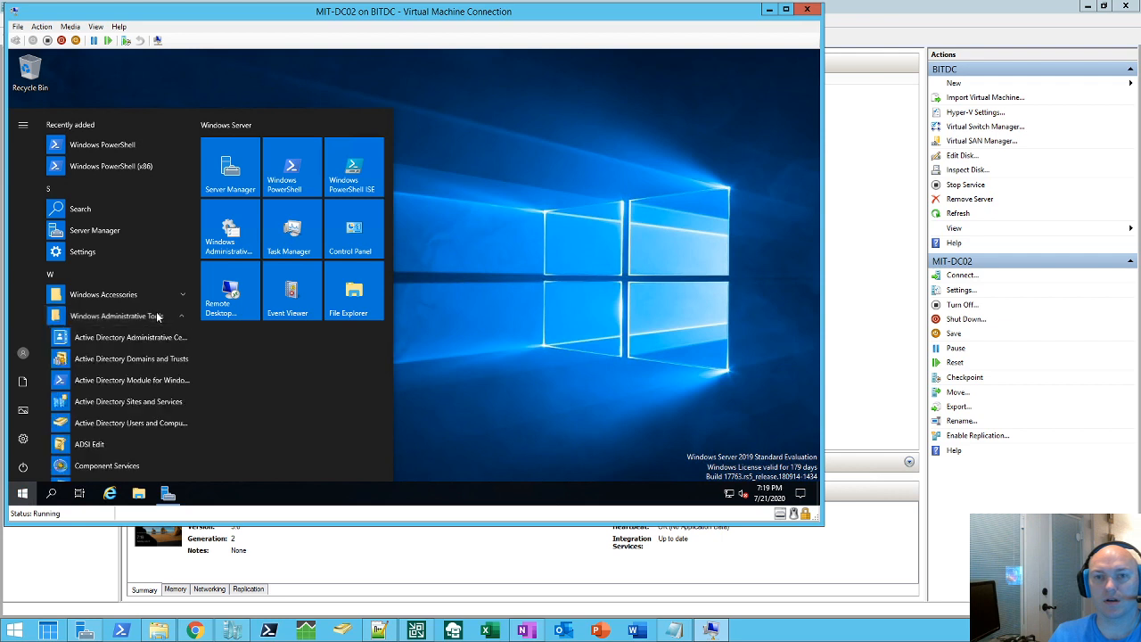
{"action": "left_click", "coordinate": [149, 425]}
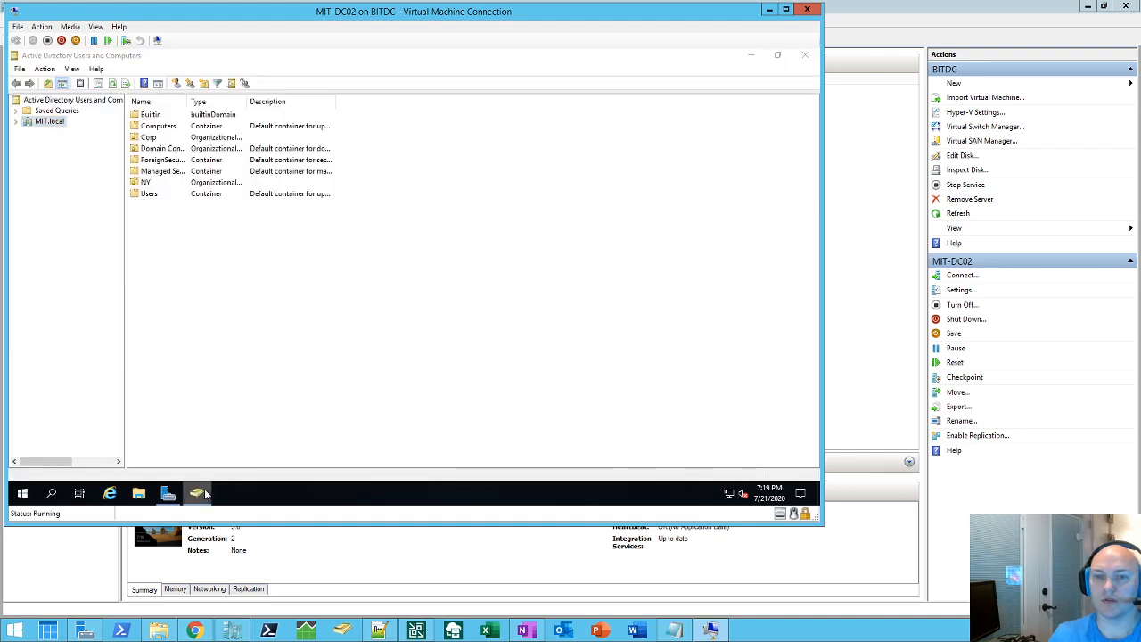
{"action": "right_click", "coordinate": [197, 493]}
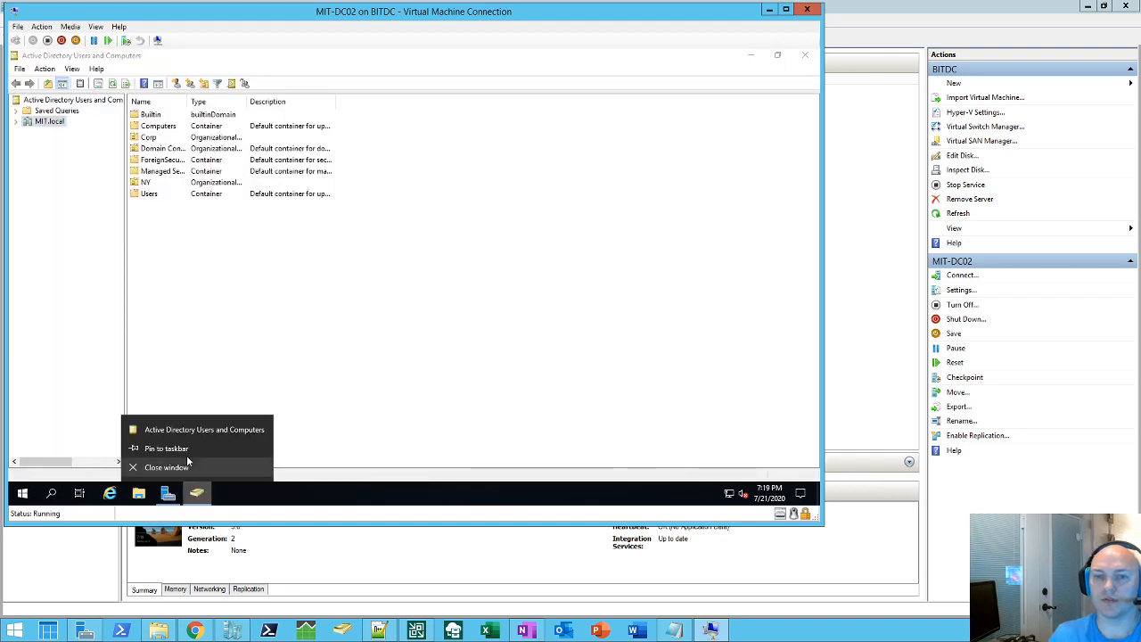
{"action": "left_click", "coordinate": [64, 179]}
Step: Expand MIT.local, check MIT-DC02 is listed under Domain Controllers, then close the console
{"action": "left_click", "coordinate": [17, 122]}
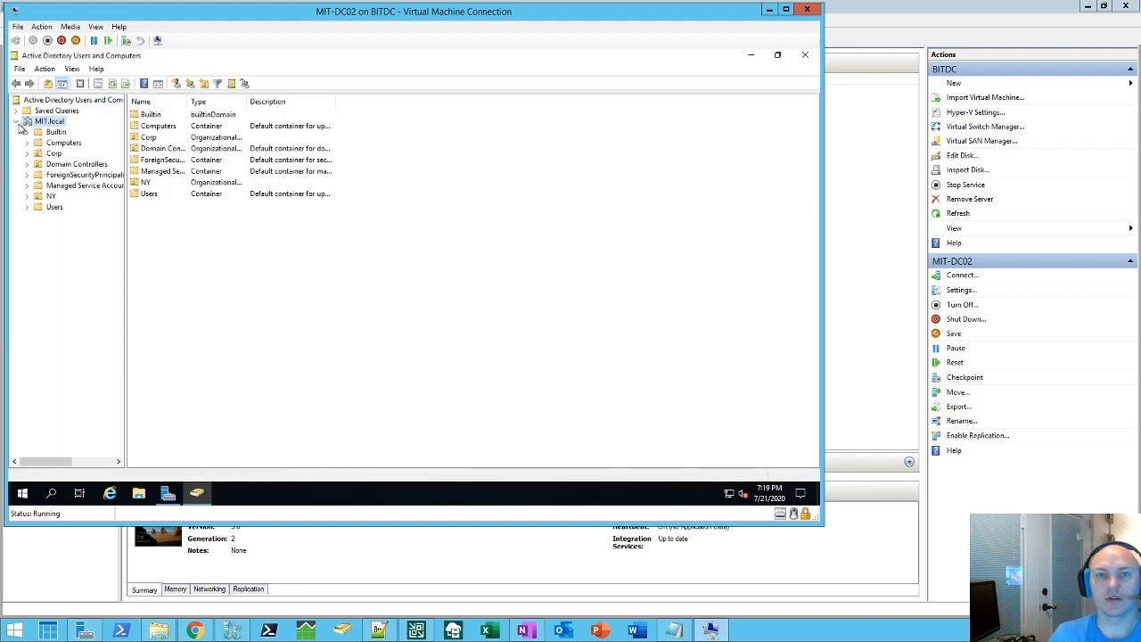
{"action": "left_click", "coordinate": [55, 164]}
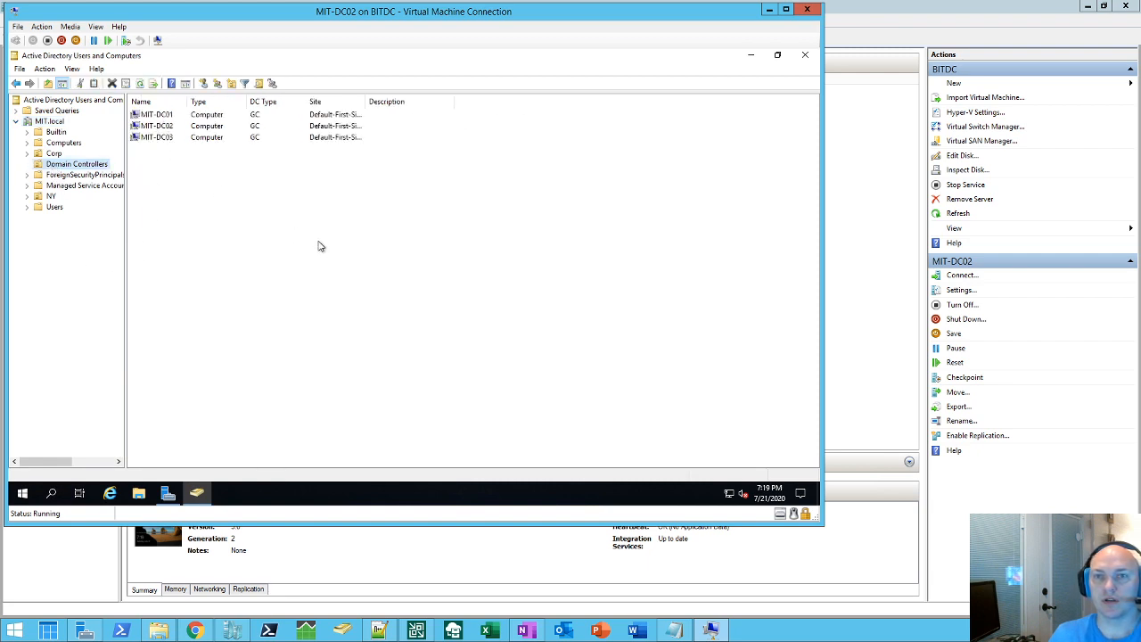
{"action": "left_click", "coordinate": [807, 57]}
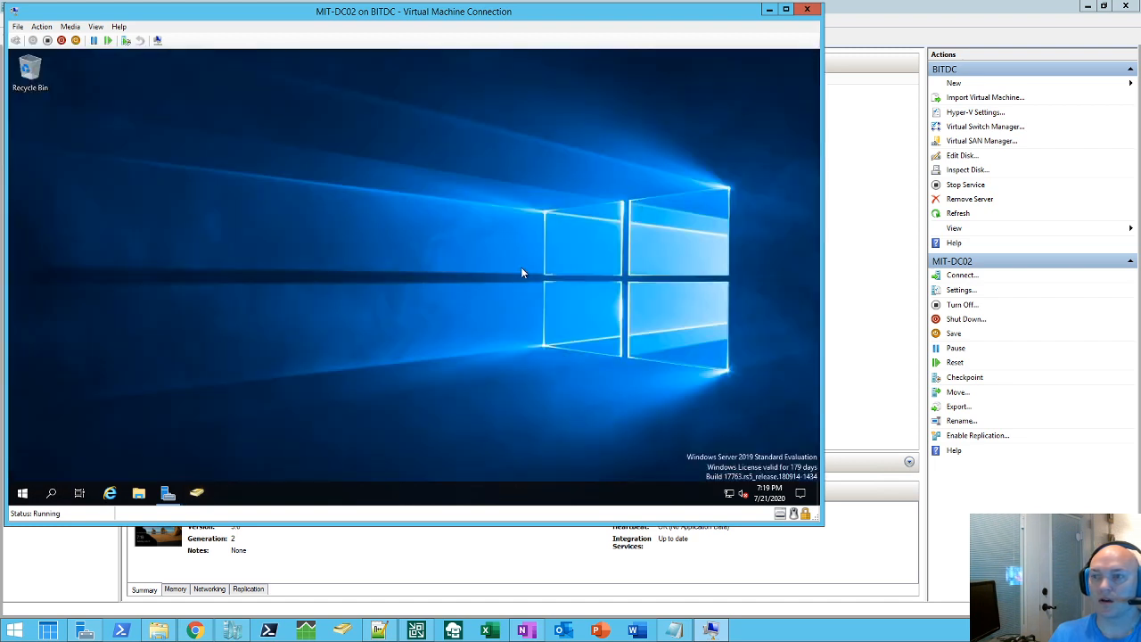